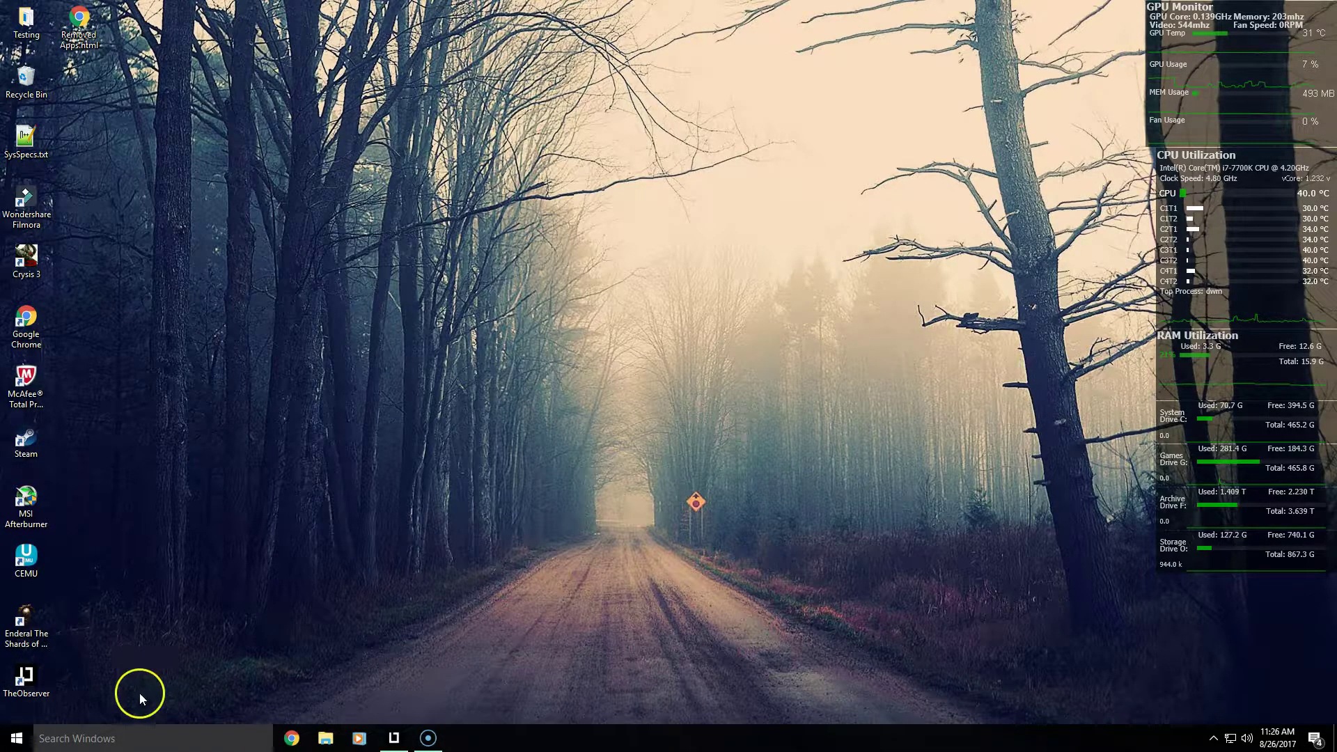
Open File Explorer and go to %LOCALAPPDATA%\ to reach the AppData\Local folder.
left_click(322, 739)
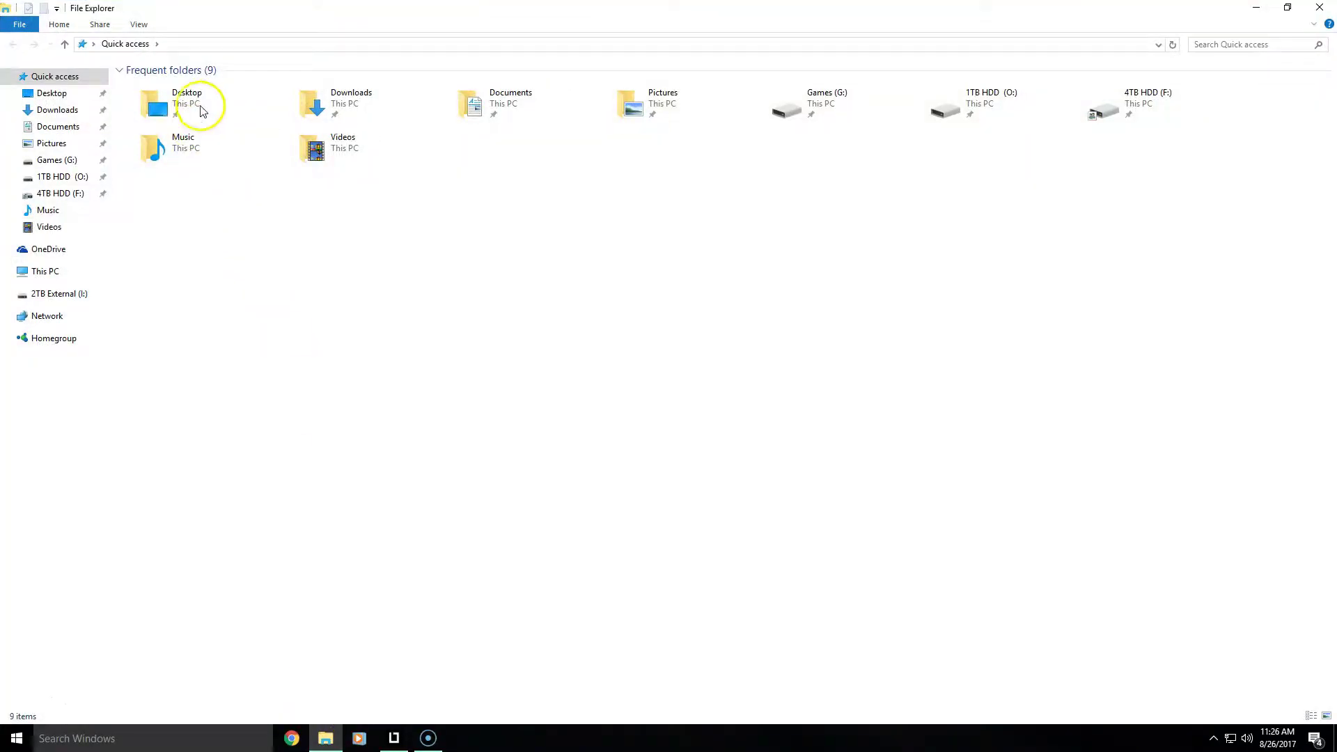
left_click(213, 46)
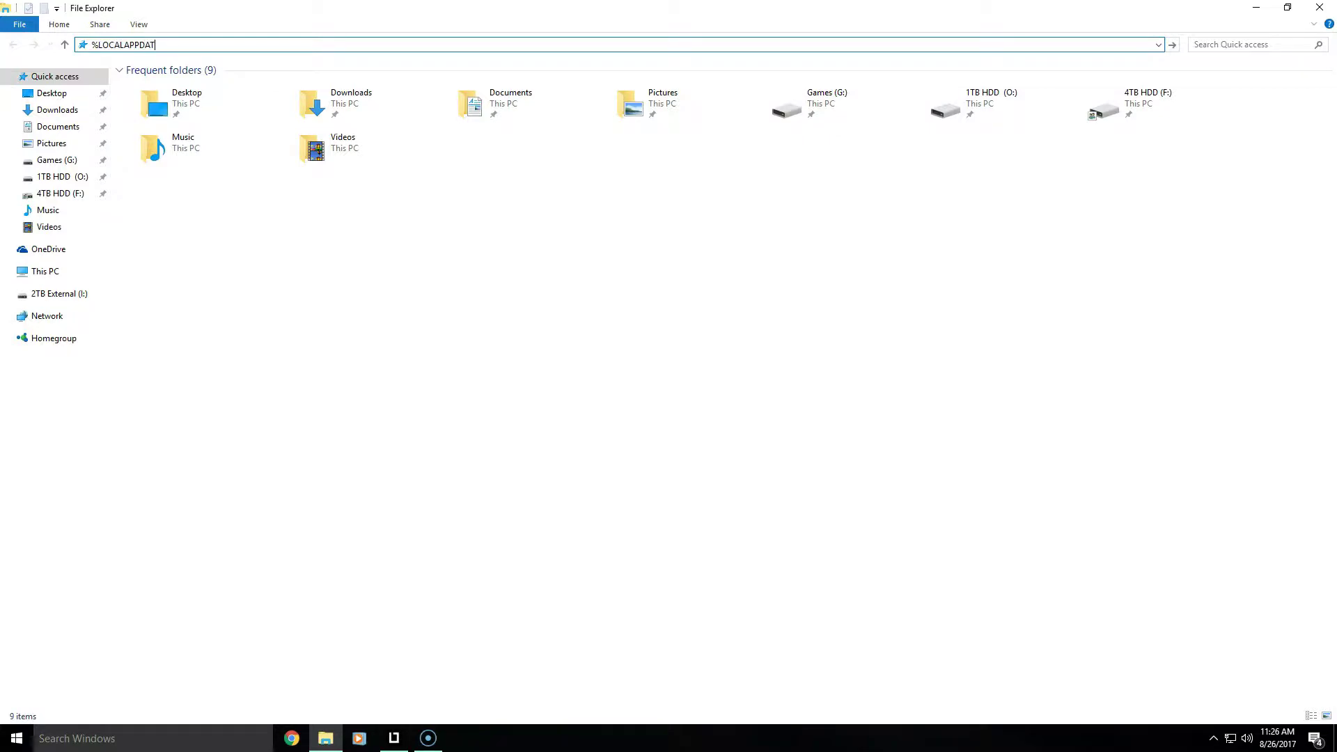
type("%LOCALAPPDATA%\\")
key("Return")
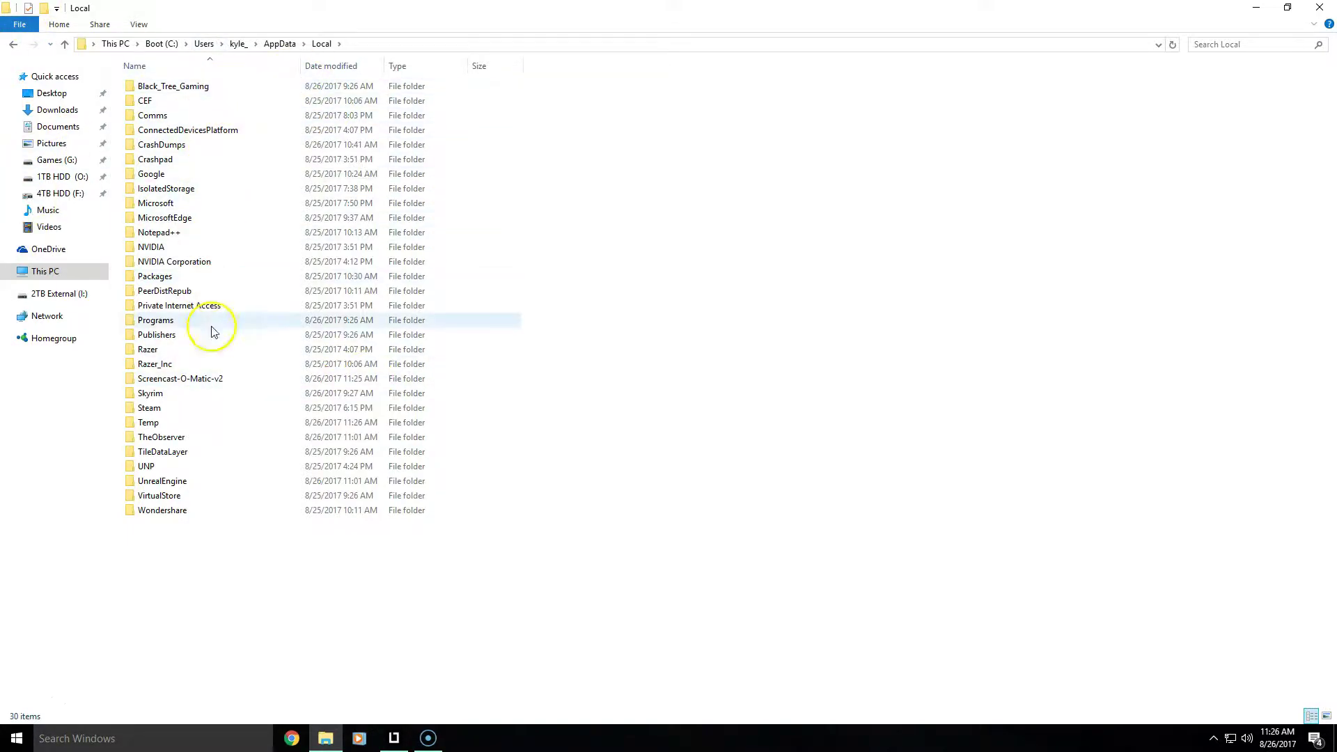
Navigate into TheObserver\Saved\Config\WindowsNoEditor.
double_click(179, 442)
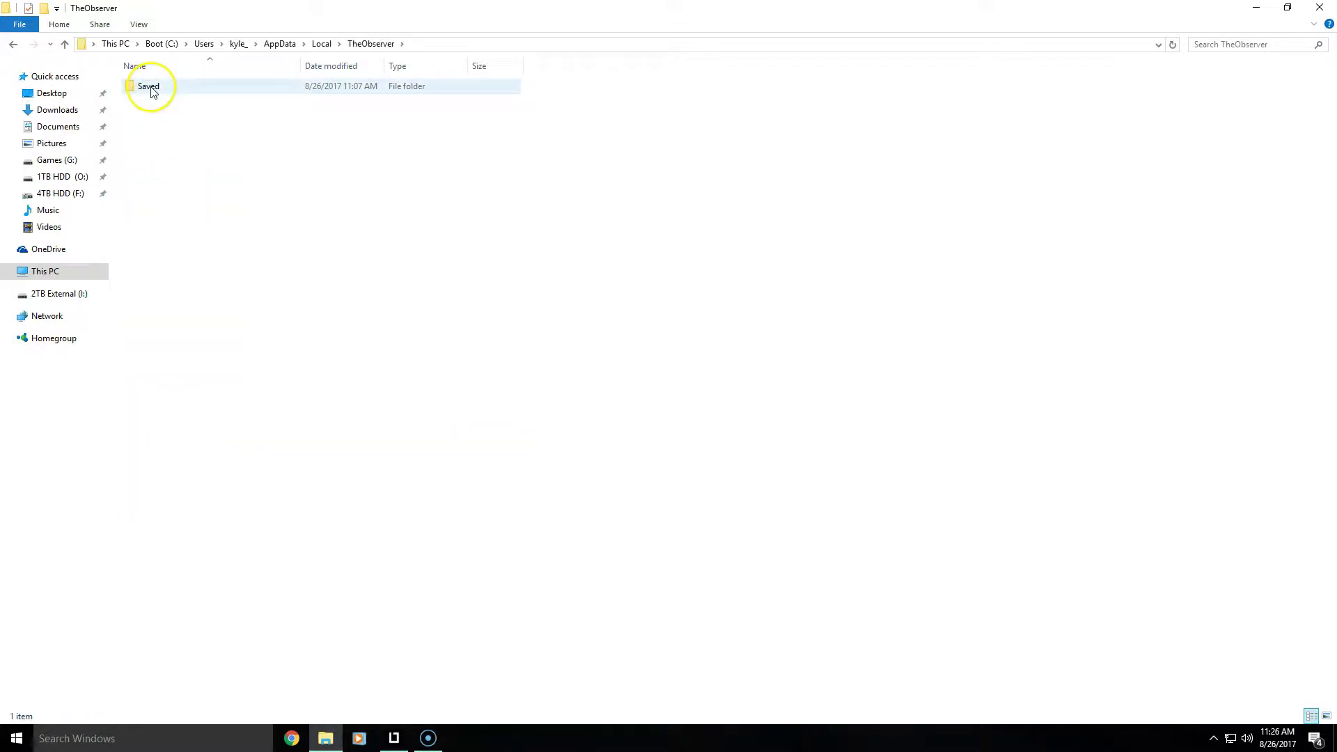
double_click(149, 87)
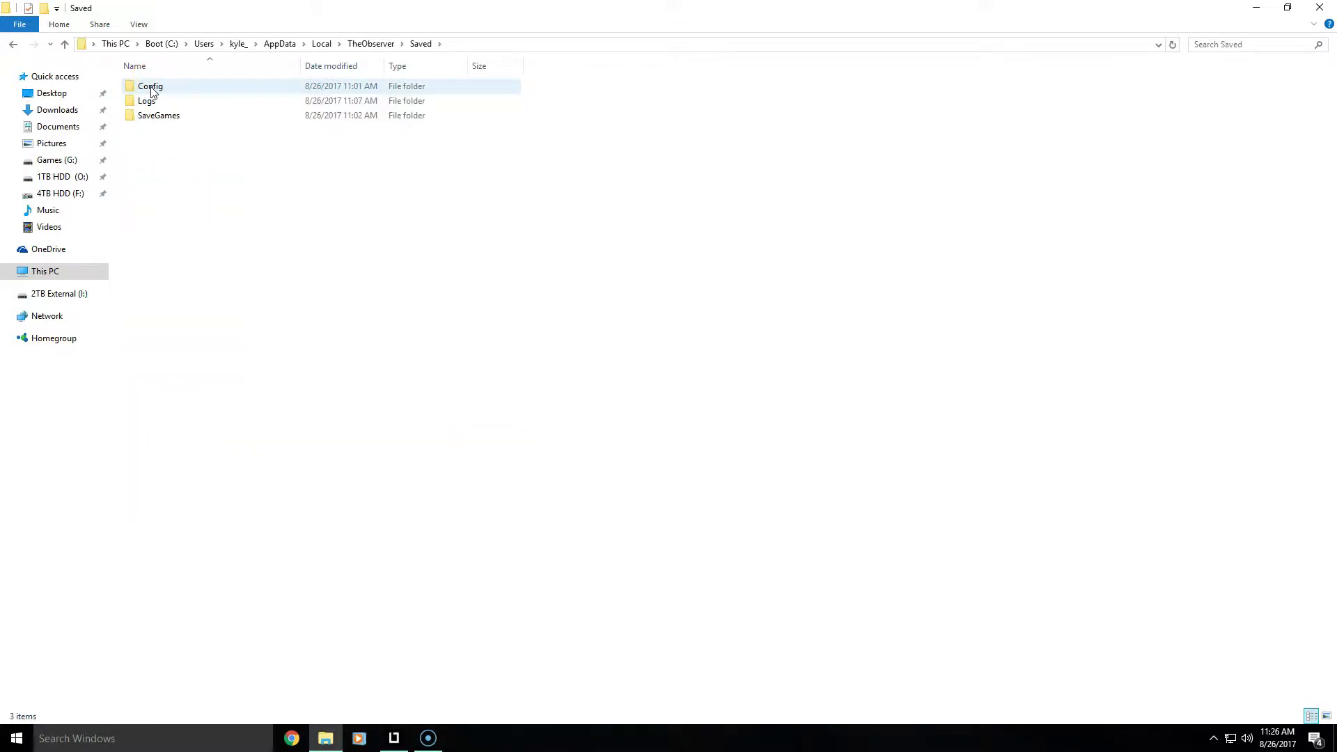
double_click(152, 87)
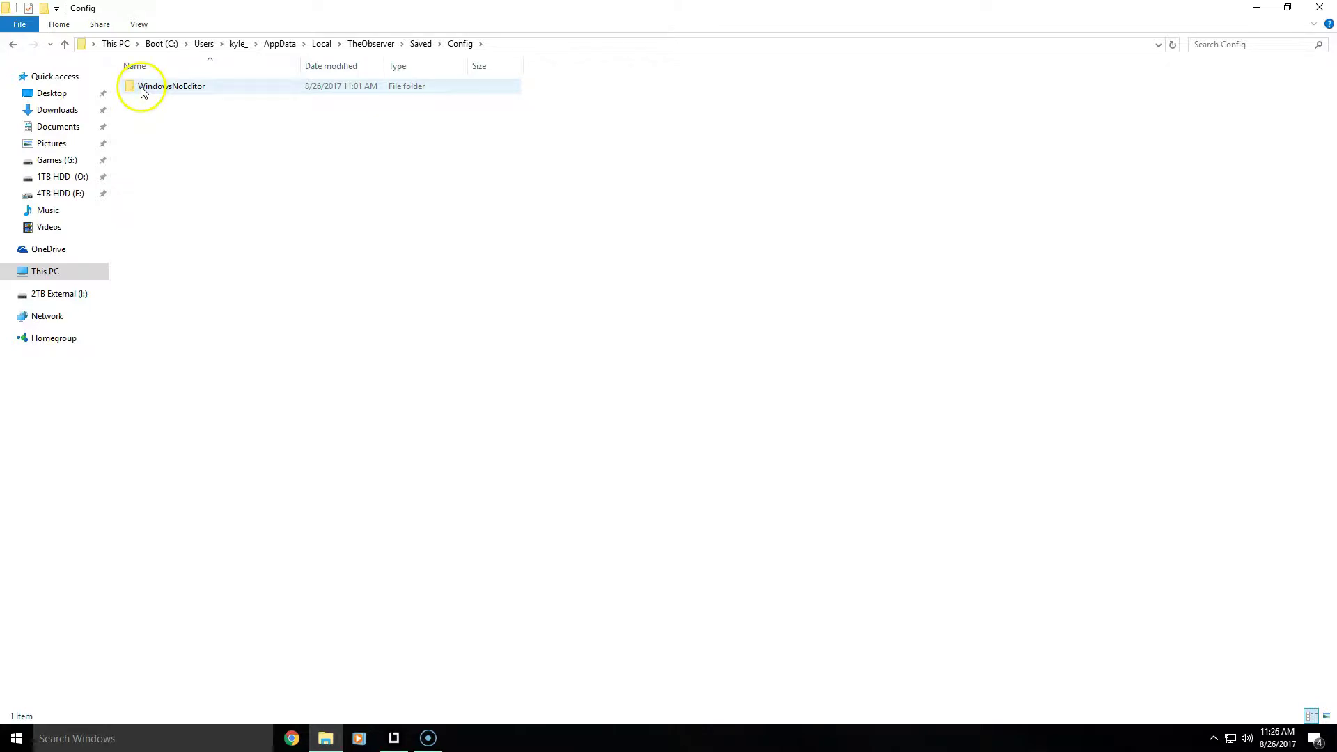
double_click(191, 89)
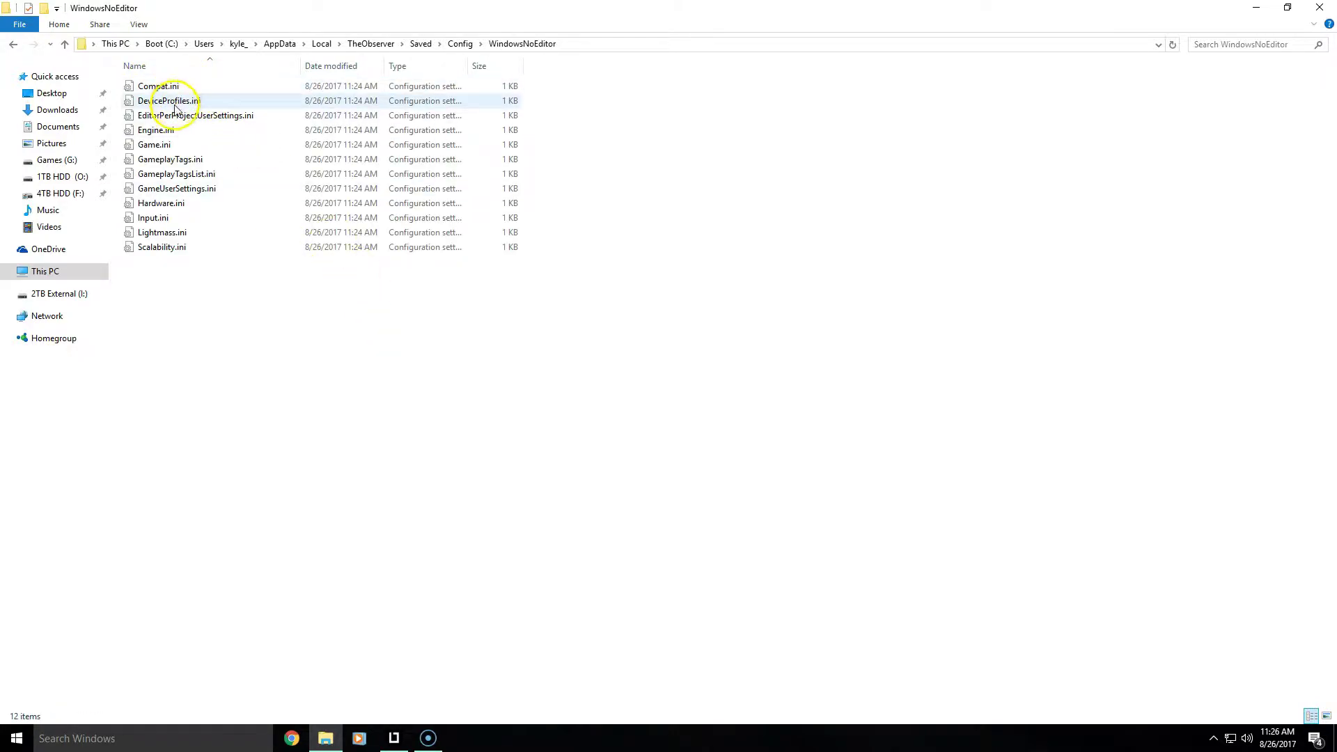
Select Engine.ini and GameUserSettings.ini, then bring up Engine.ini's context menu.
left_click(161, 132)
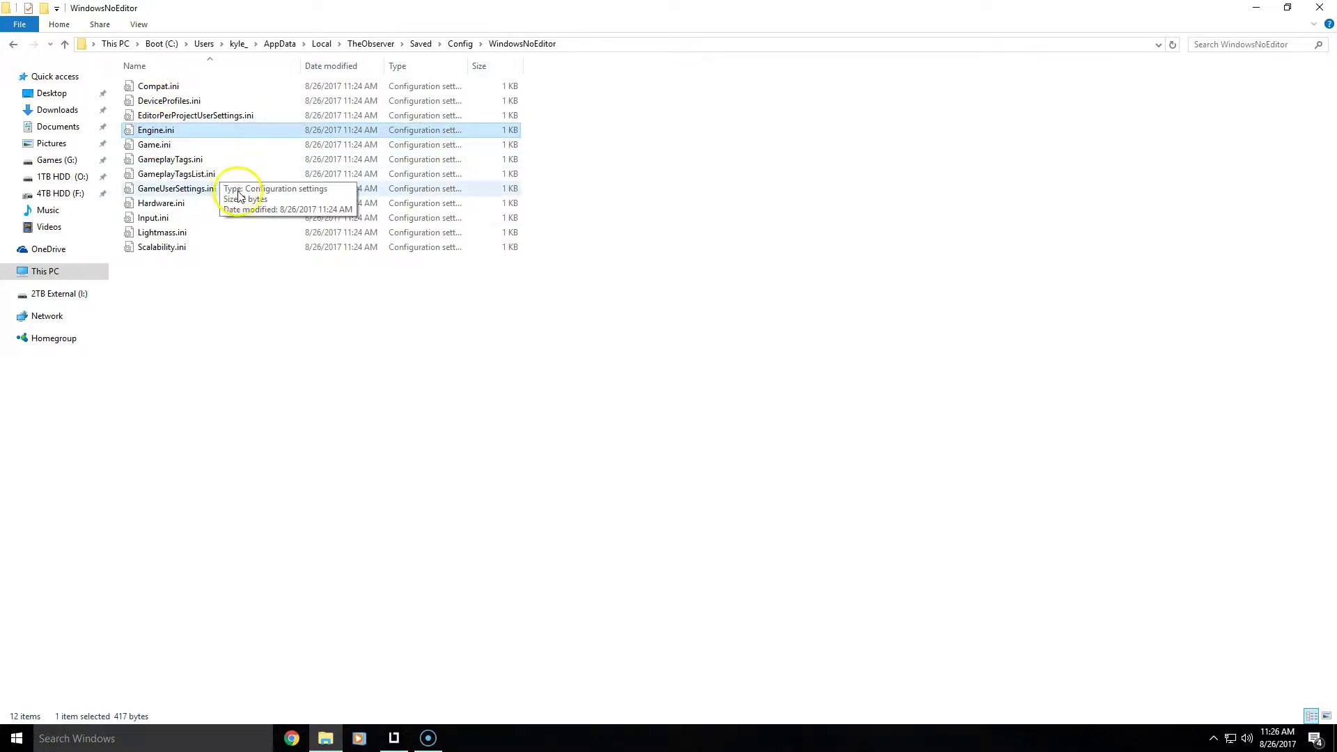
left_click(159, 191)
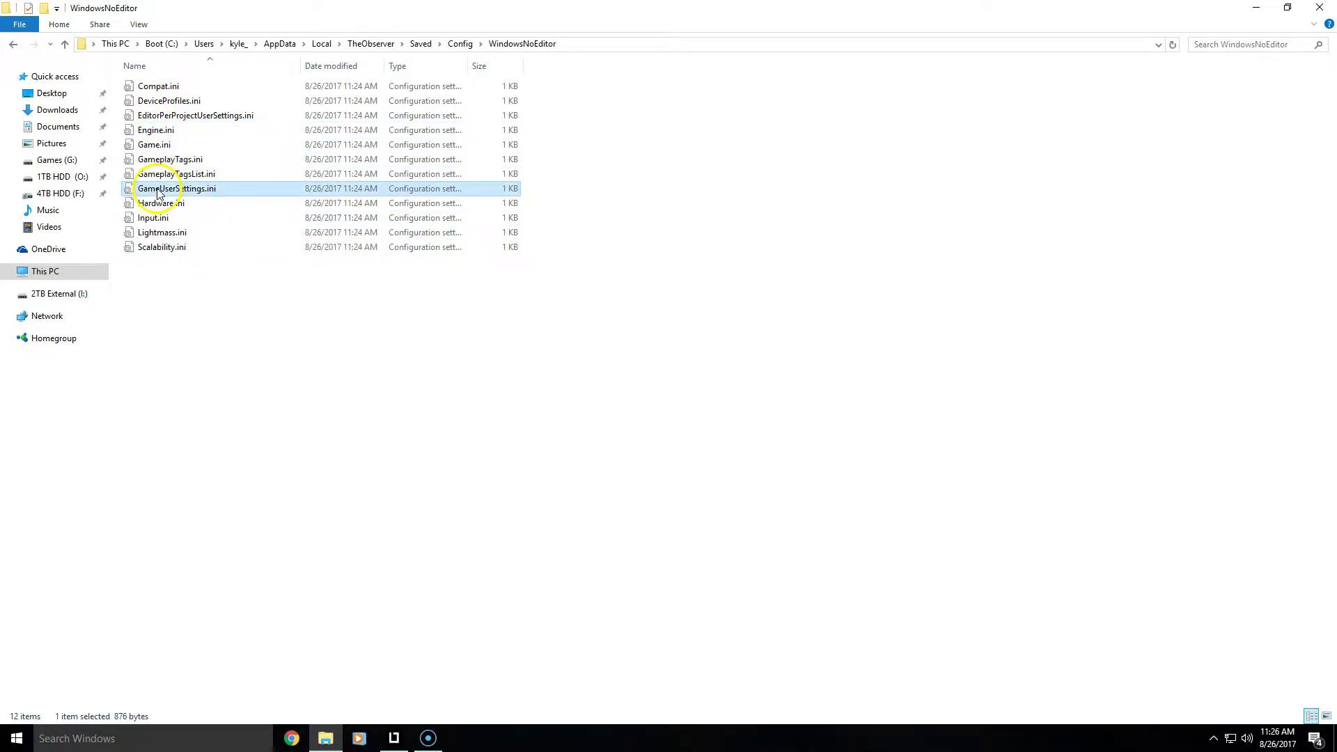
right_click(157, 132)
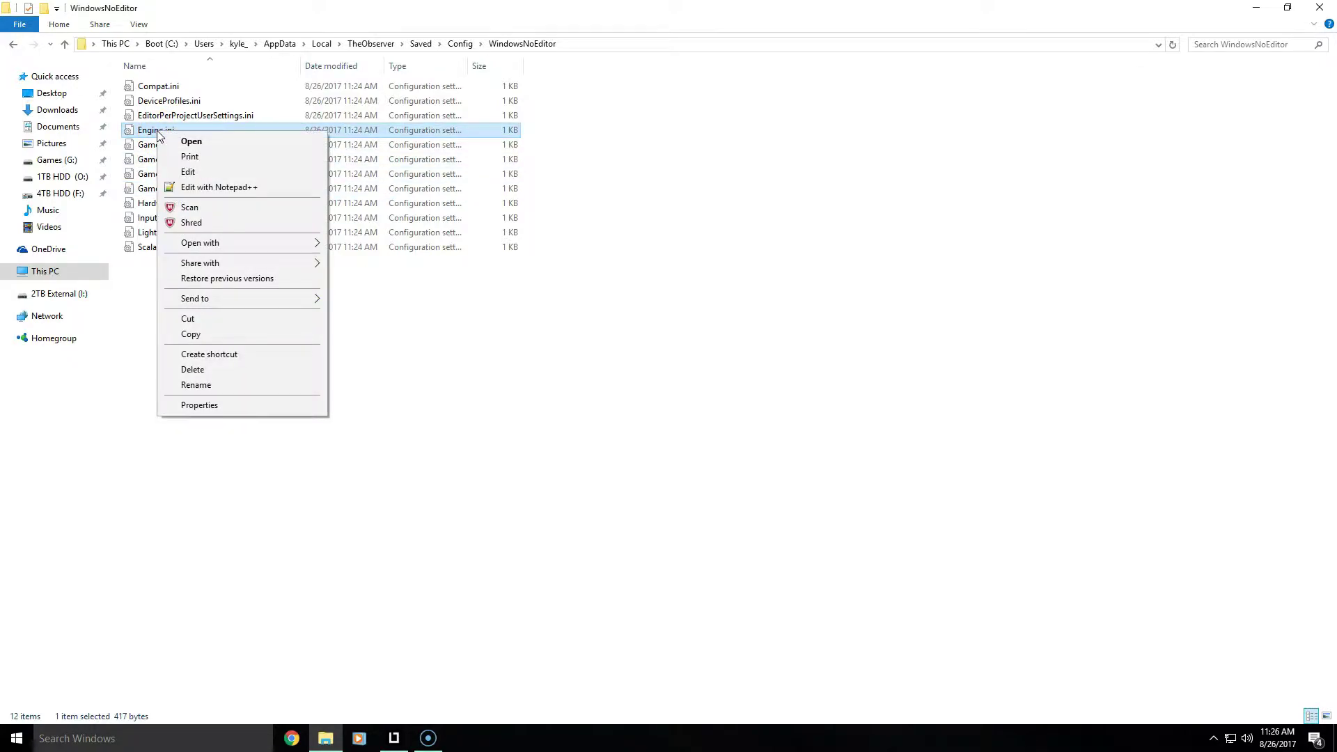
Open Engine.ini with Notepad++ and inspect the [/script/engine.localplayer] AspectRatioAxisConstraint=70 lines.
left_click(209, 192)
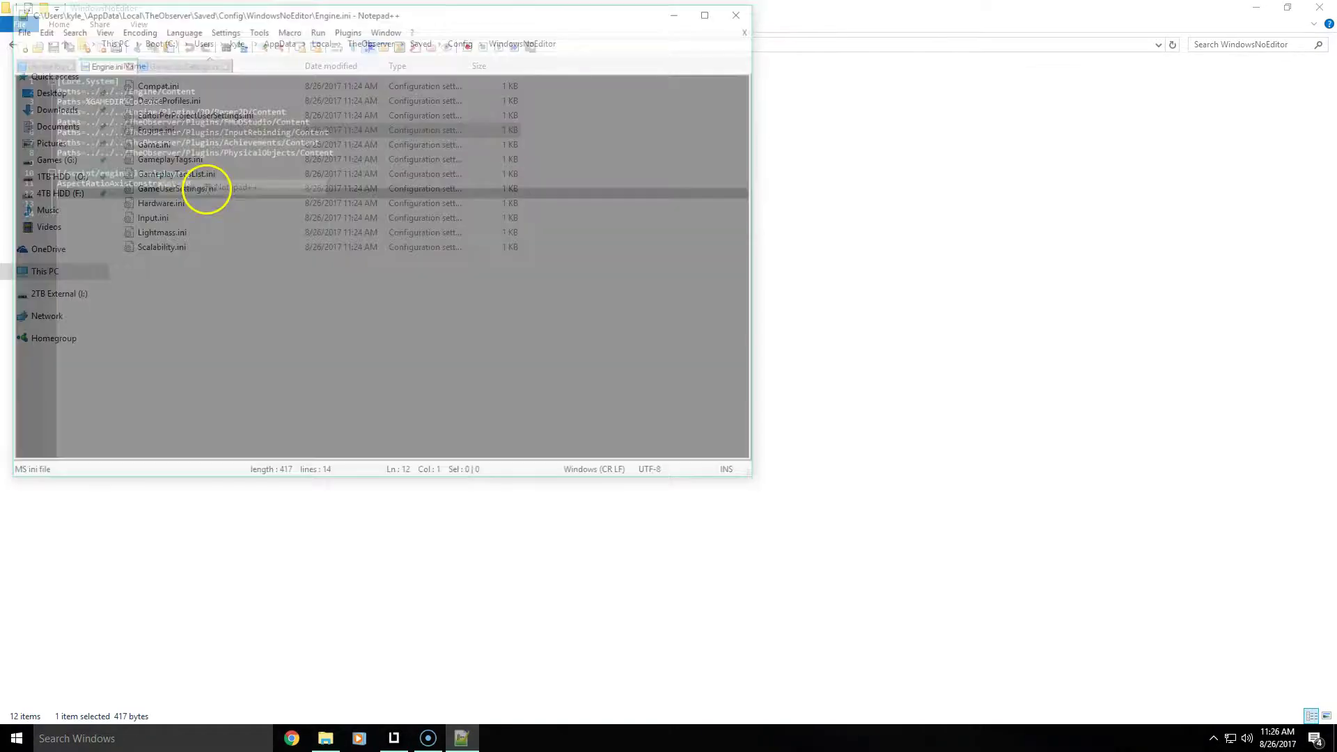
left_click_drag(199, 182, 61, 175)
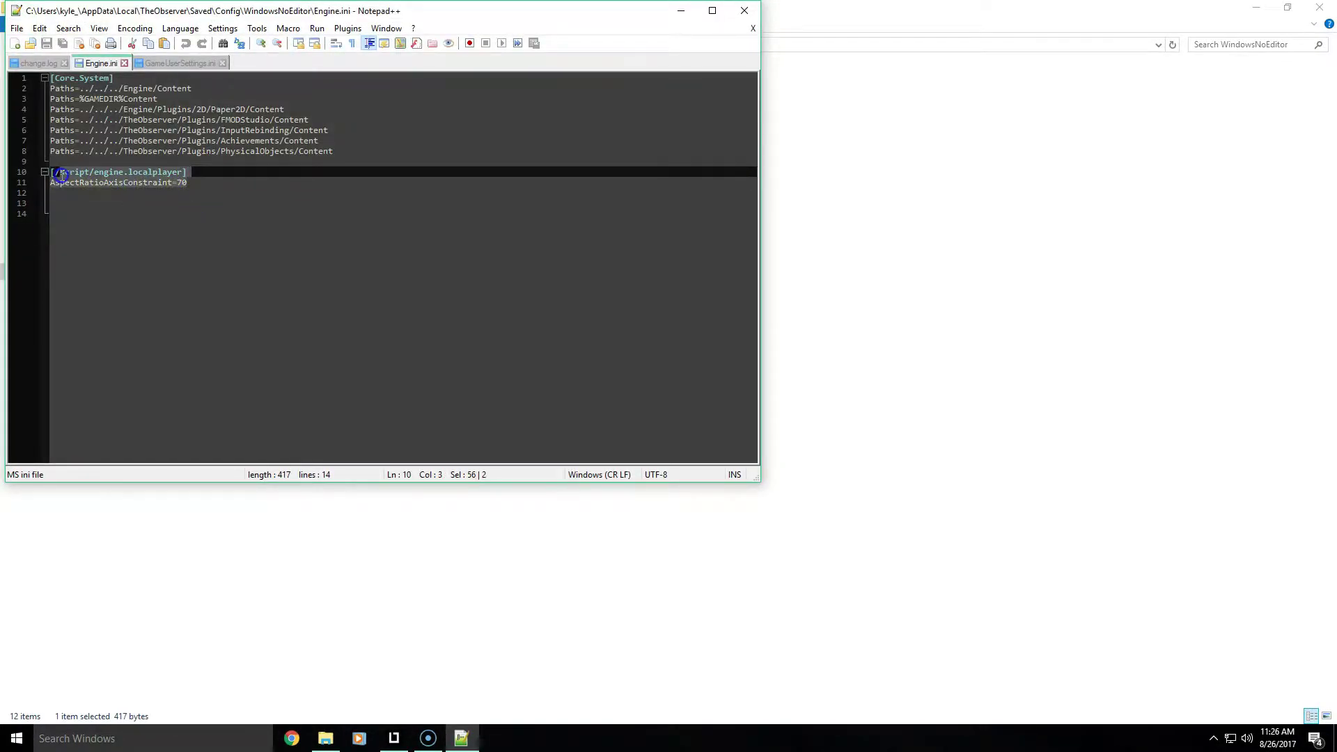
left_click(147, 194)
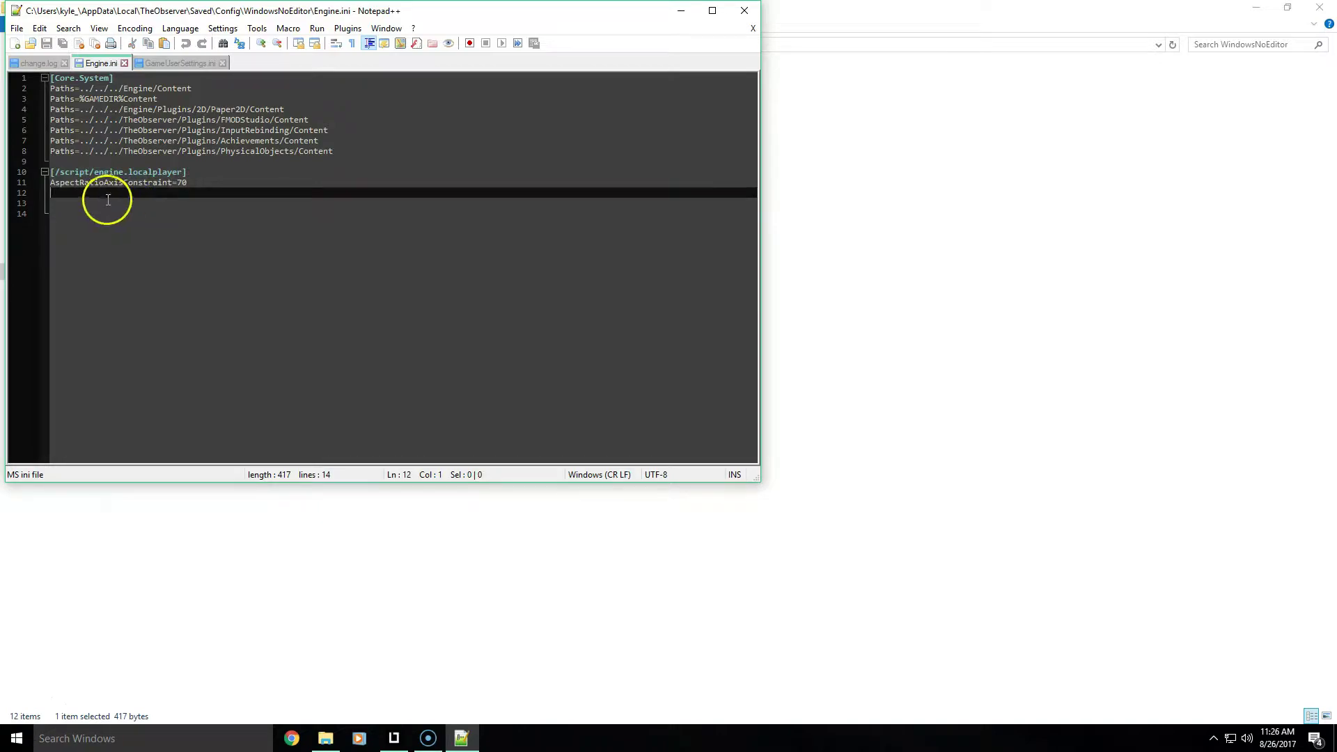
left_click_drag(199, 183, 44, 174)
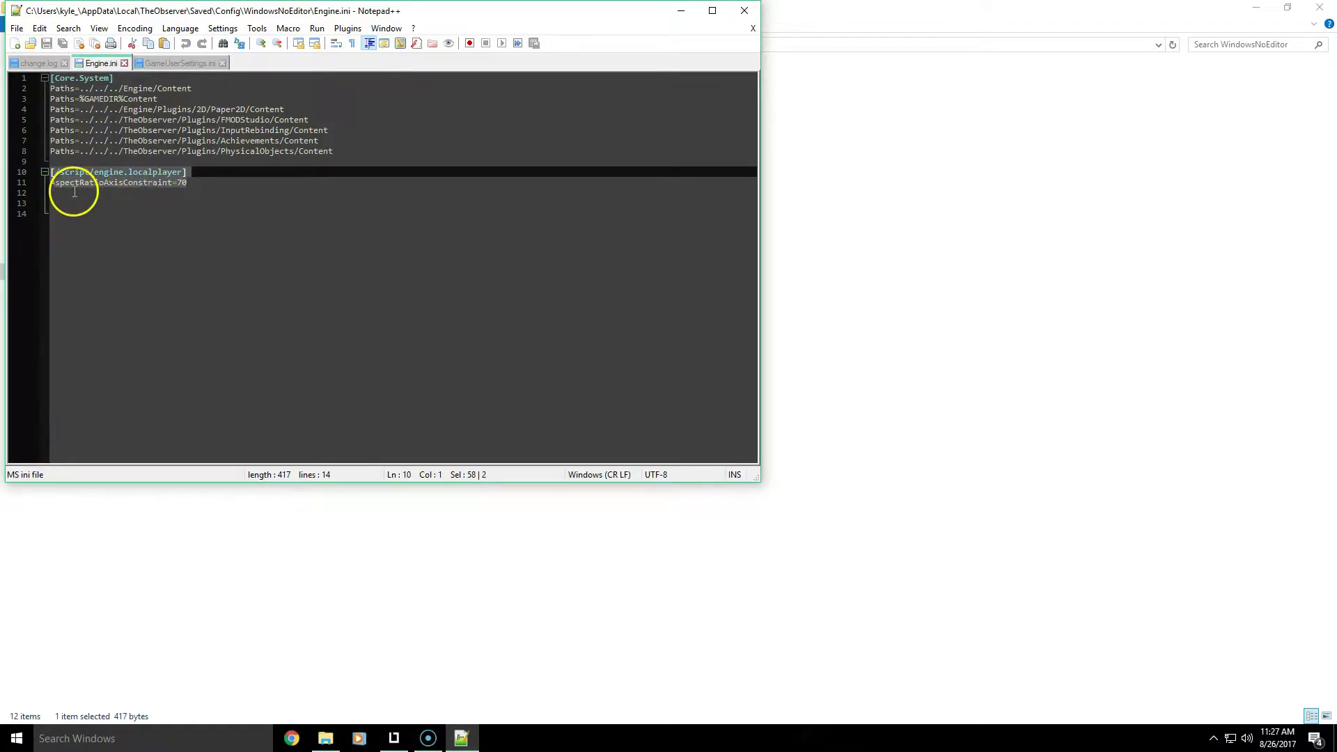
left_click(99, 191)
left_click(198, 184)
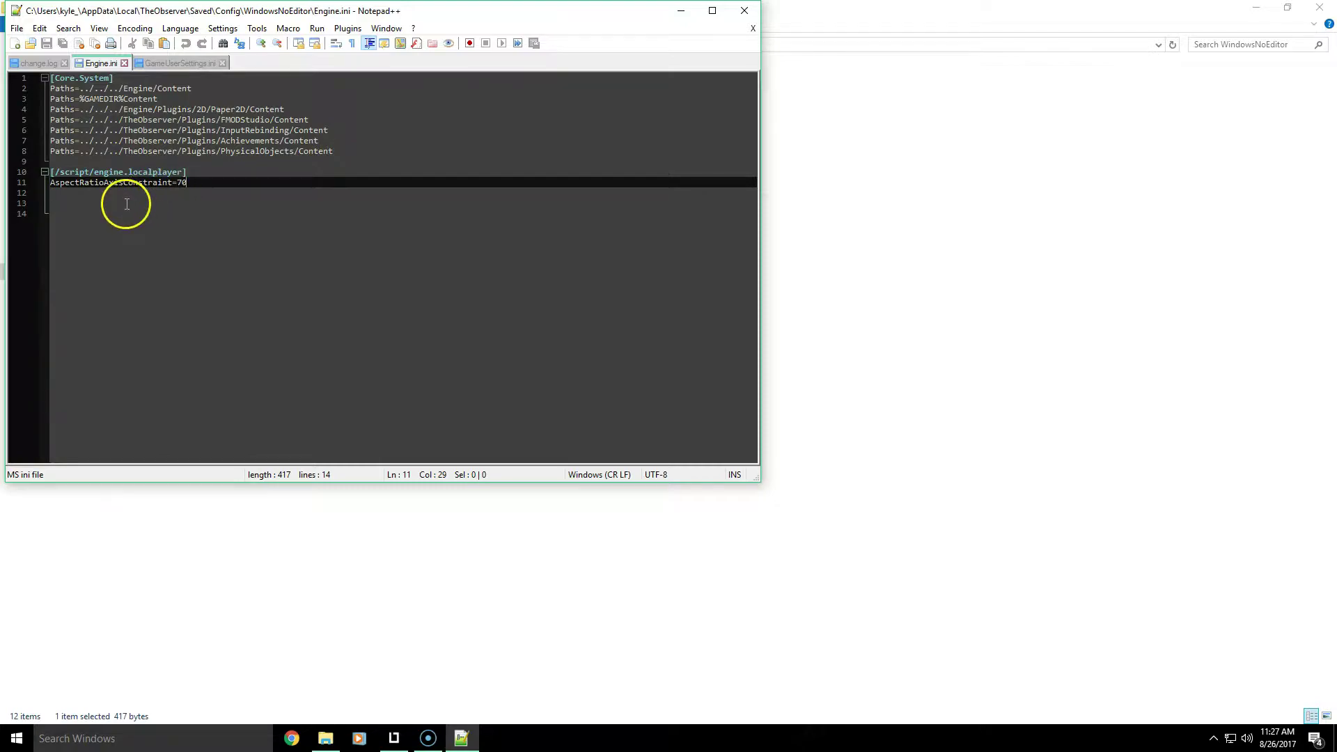
left_click(87, 203)
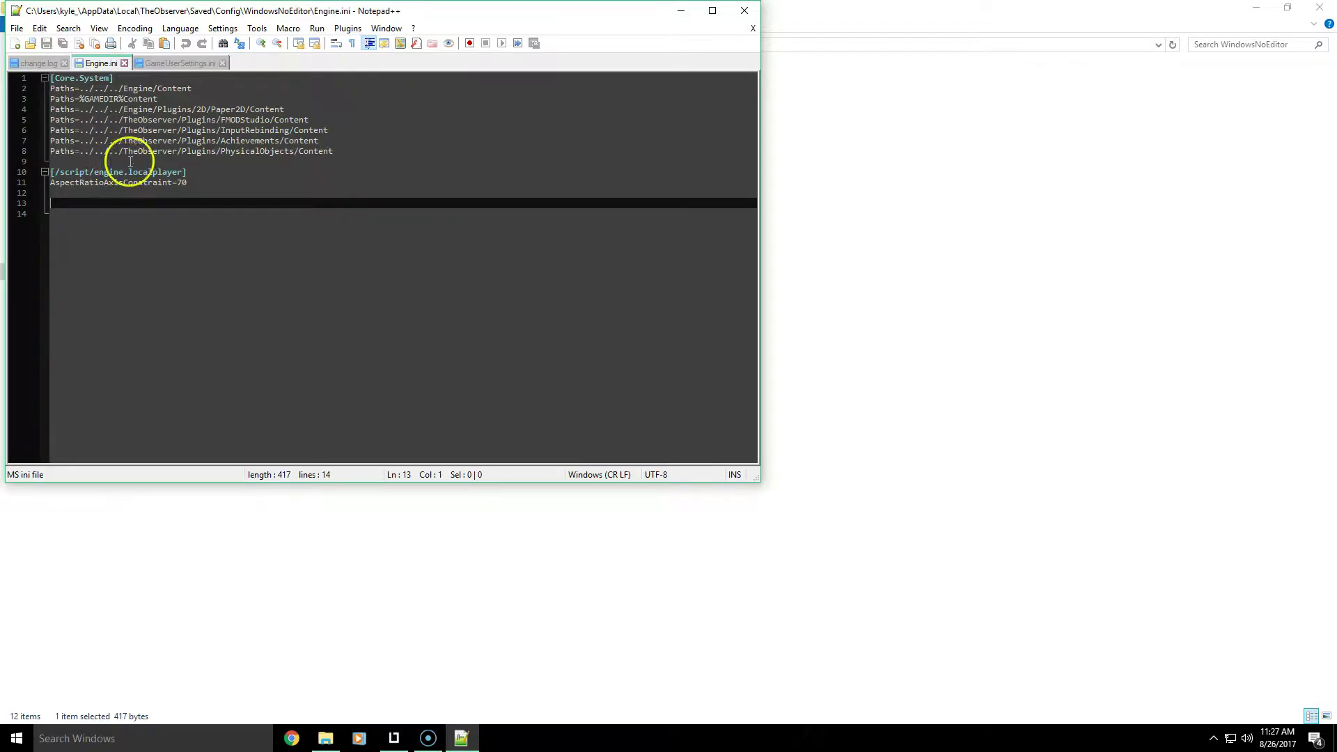
Minimize Notepad++ and set Engine.ini to Read-only in its Properties.
left_click(680, 12)
right_click(212, 134)
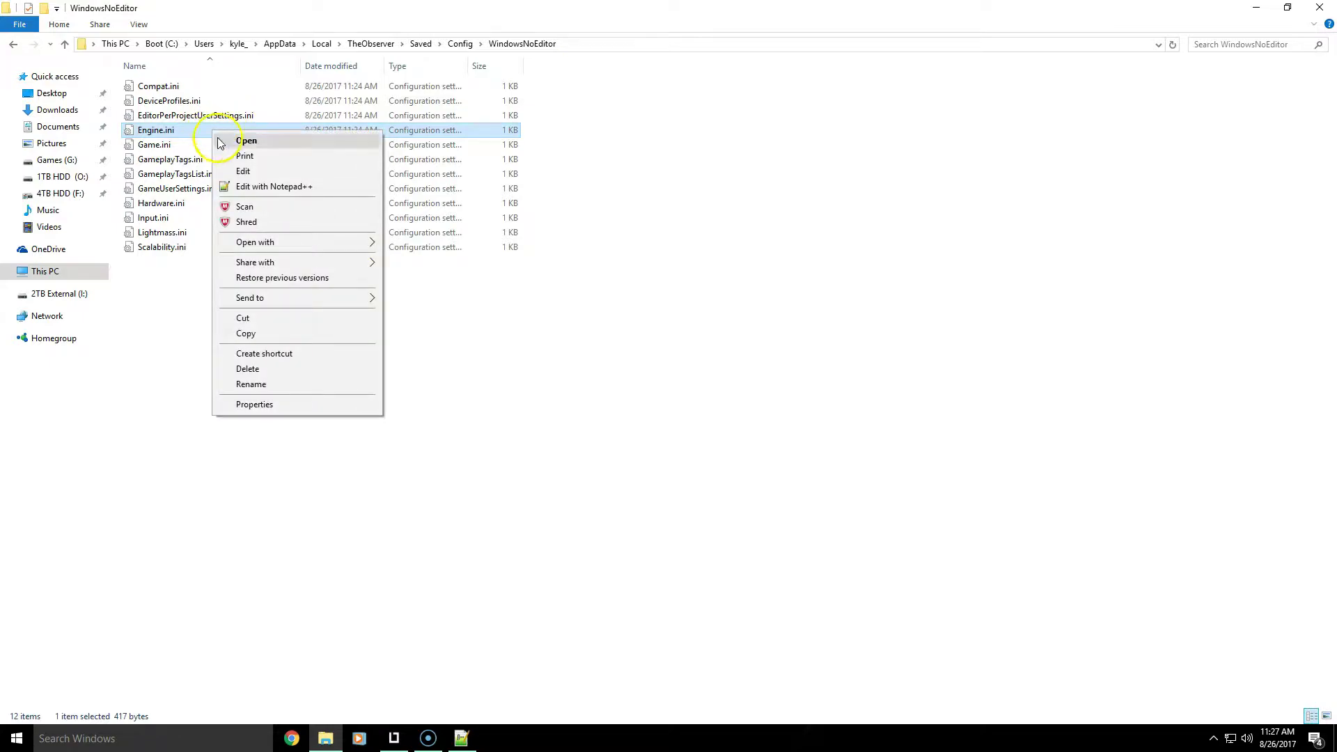
left_click(243, 404)
left_click(286, 395)
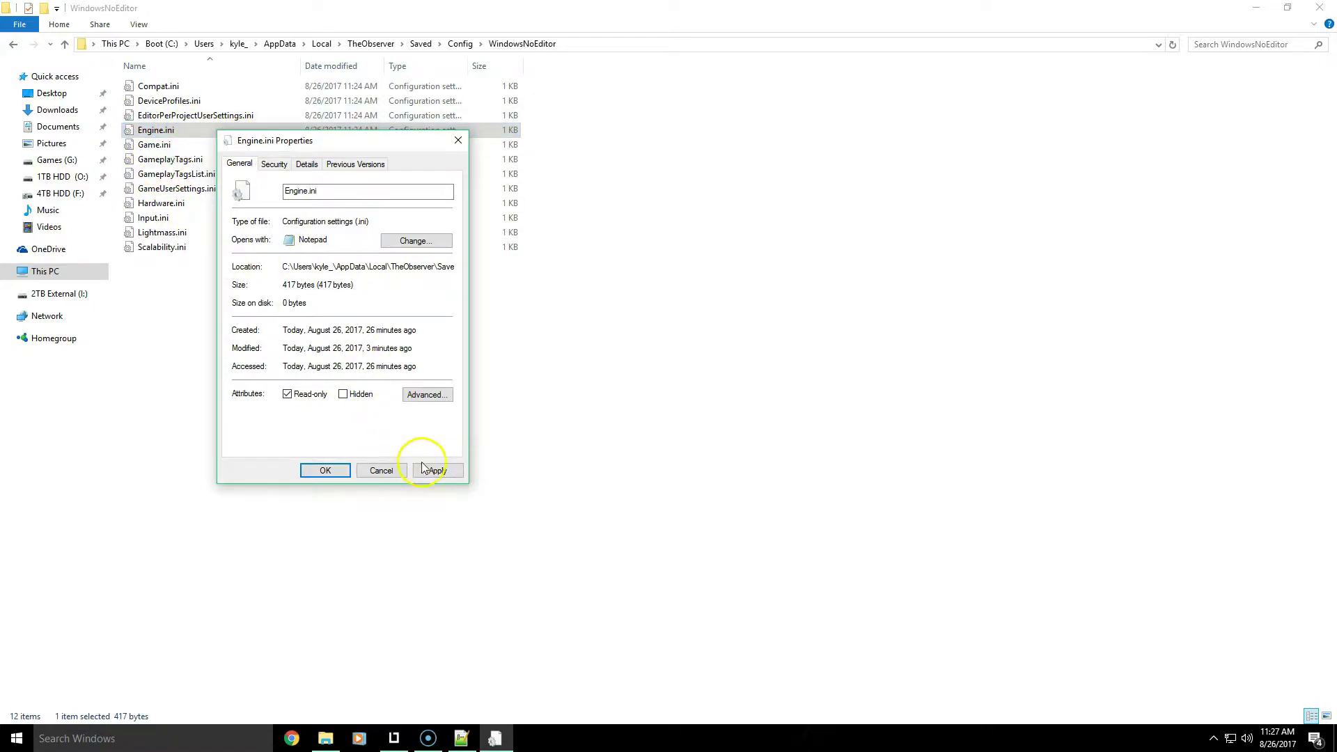
left_click(341, 470)
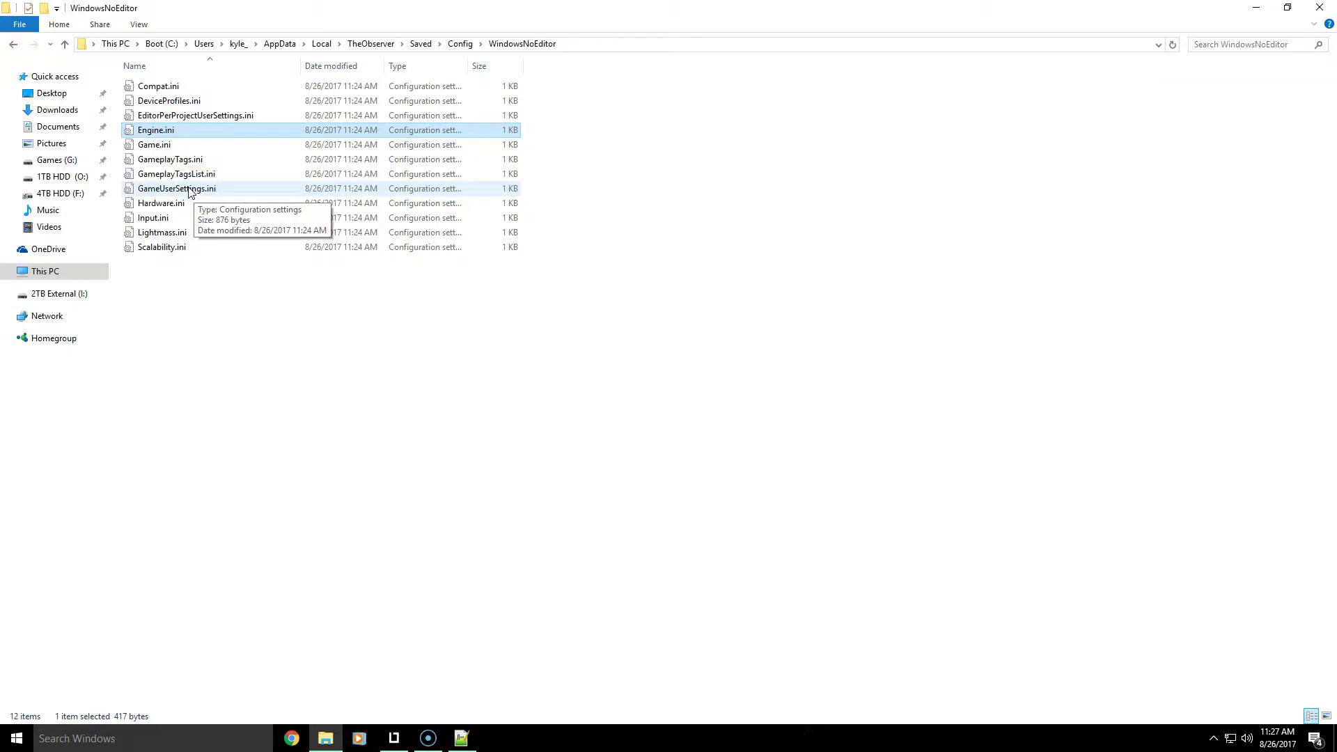
Open GameUserSettings.ini in Notepad++ and inspect FrameRateLimit 144 and the PostProcessQuality@3 lines 30–33.
right_click(179, 188)
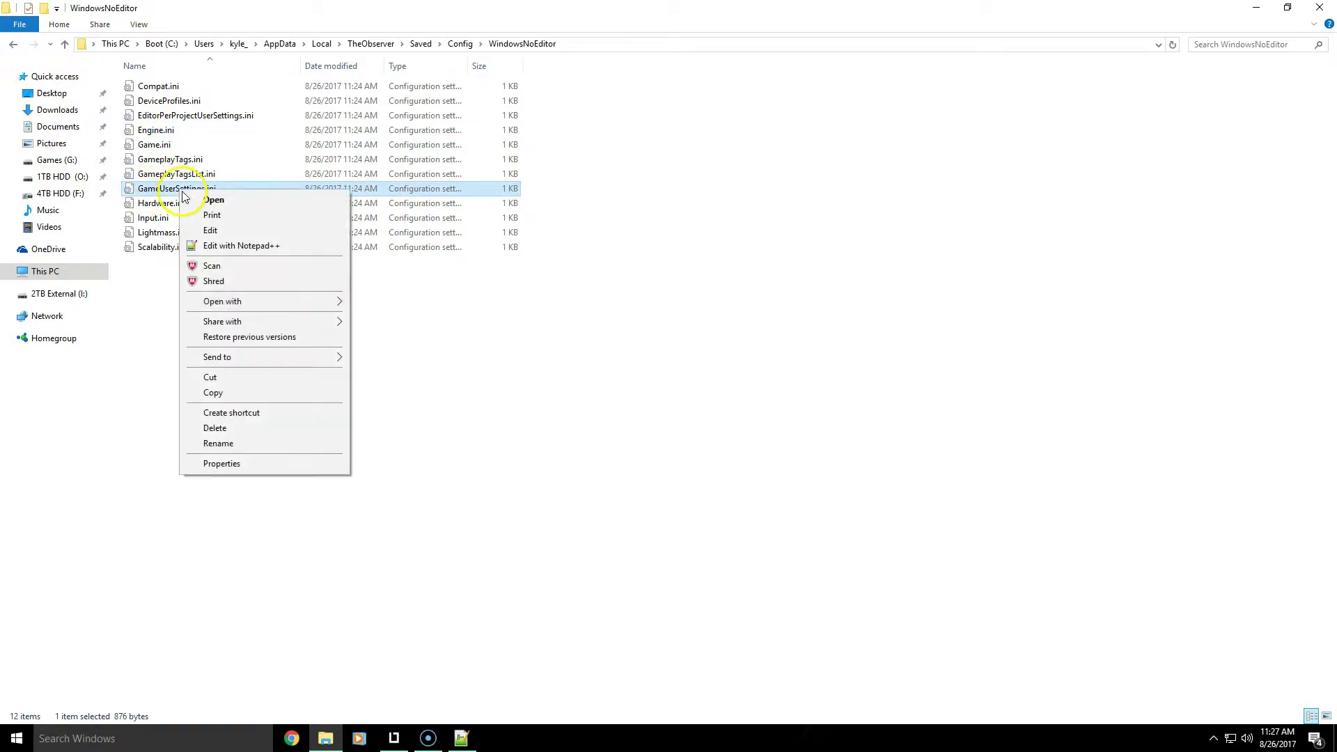
left_click(233, 246)
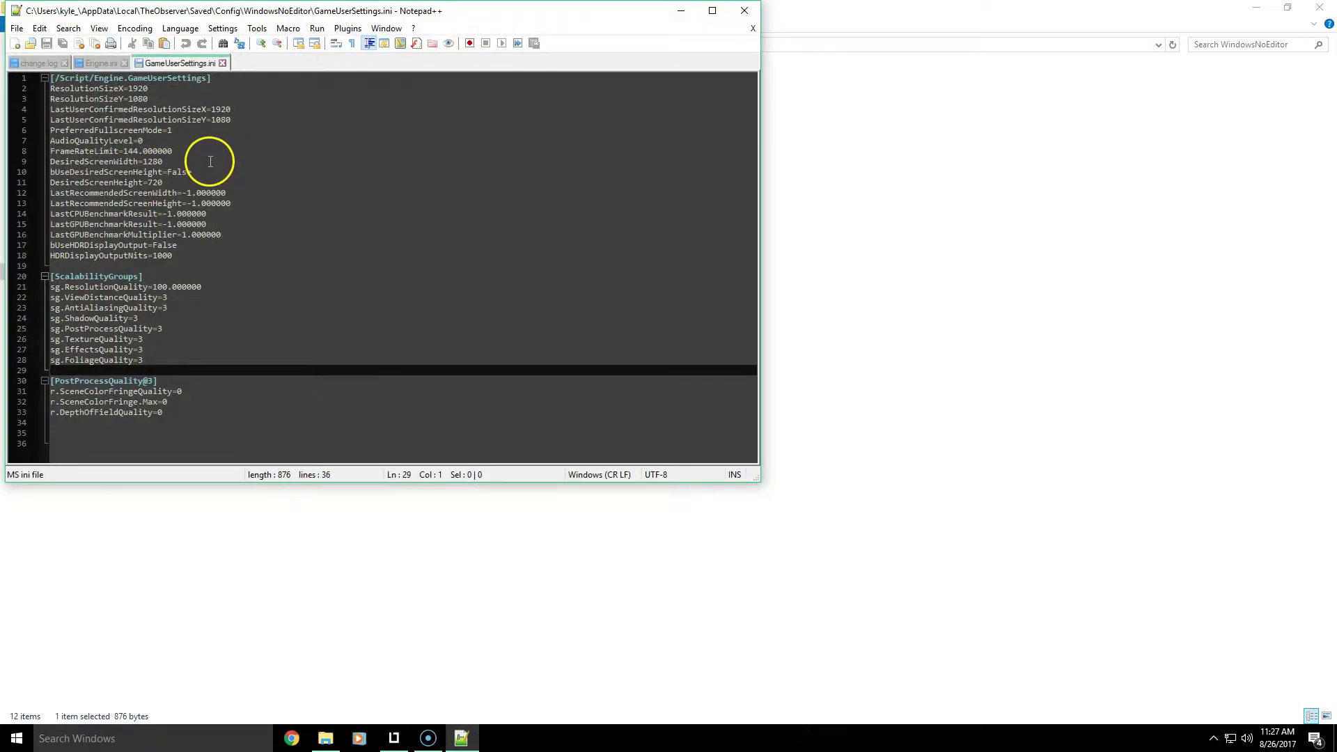
left_click(51, 151)
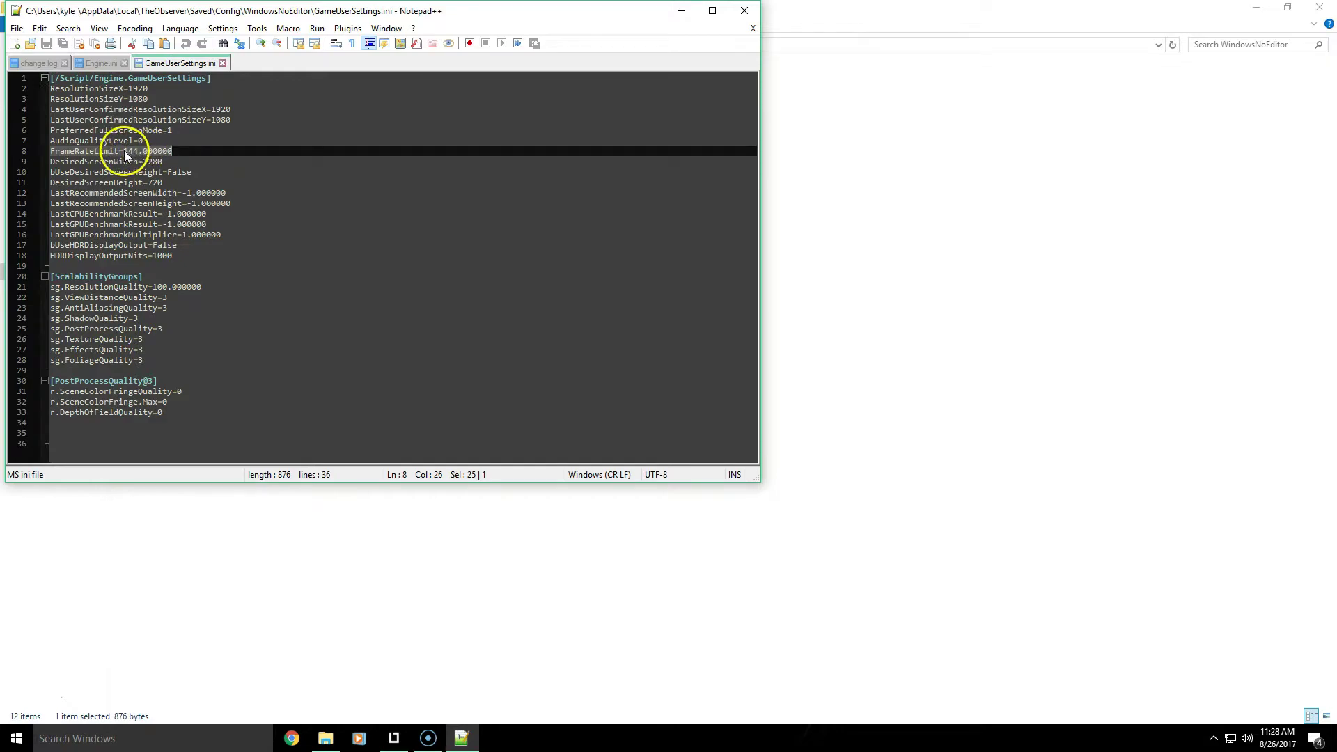
left_click(143, 151)
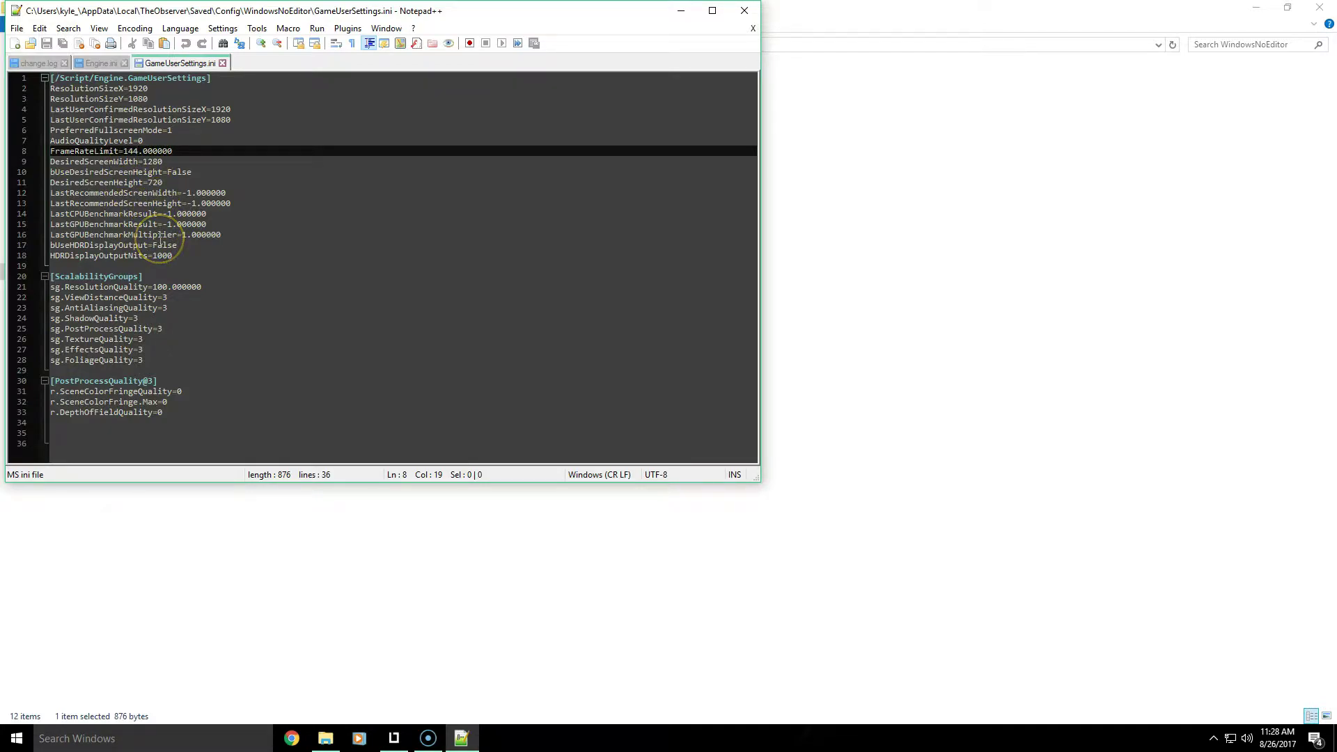
left_click_drag(168, 413, 32, 383)
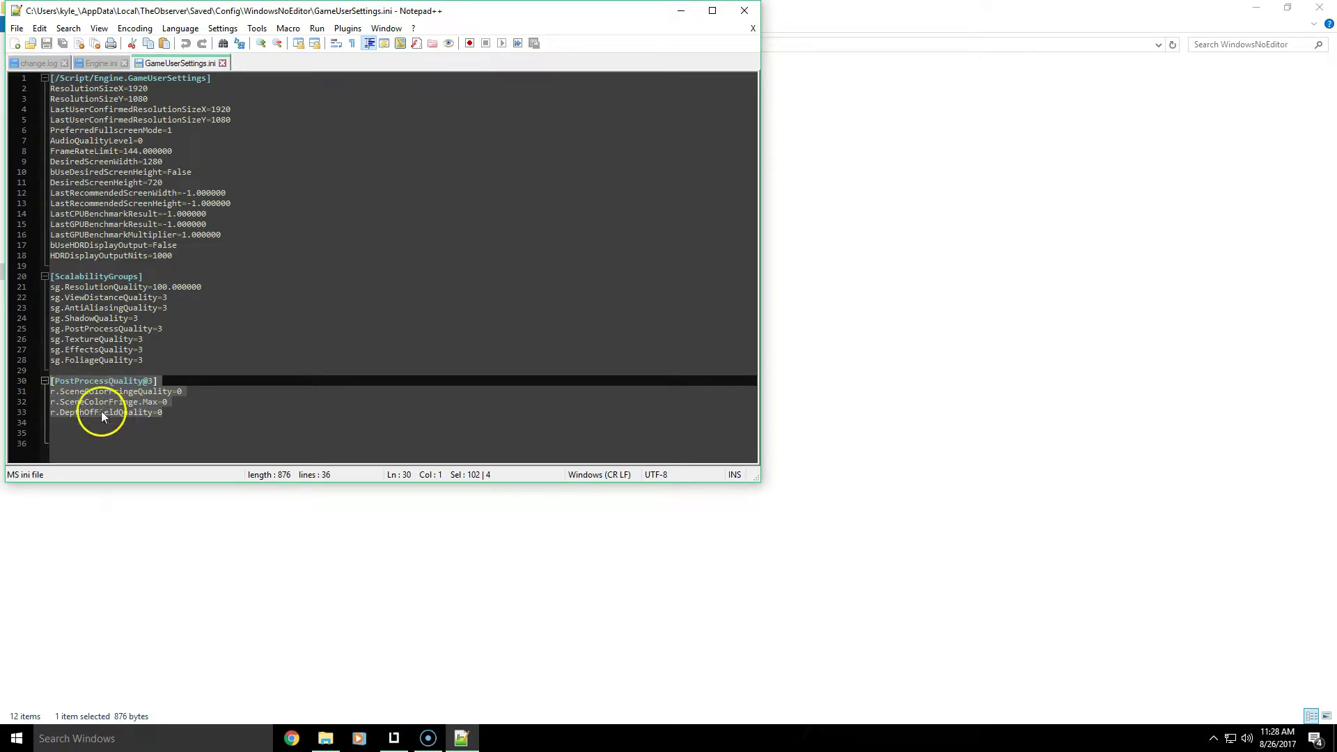
left_click(132, 440)
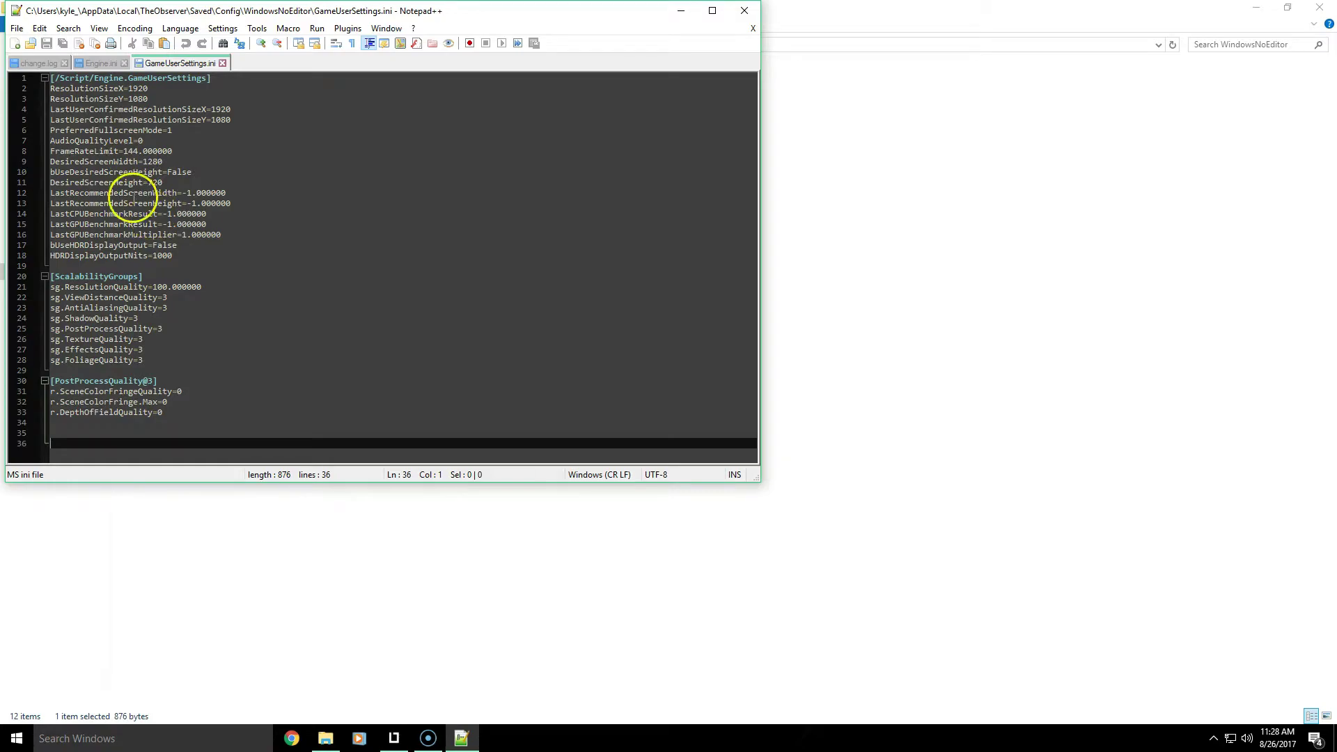
Minimize Notepad++ to return to the WindowsNoEditor file list.
left_click(681, 12)
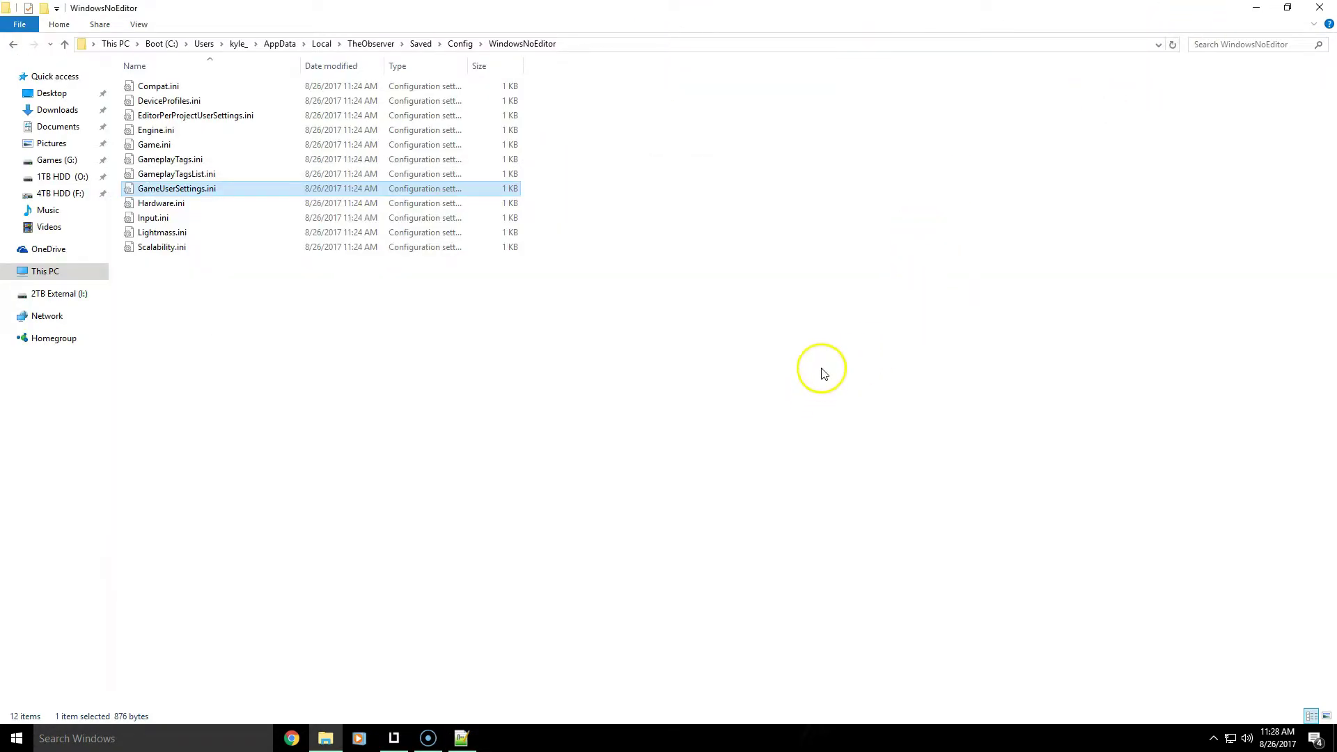